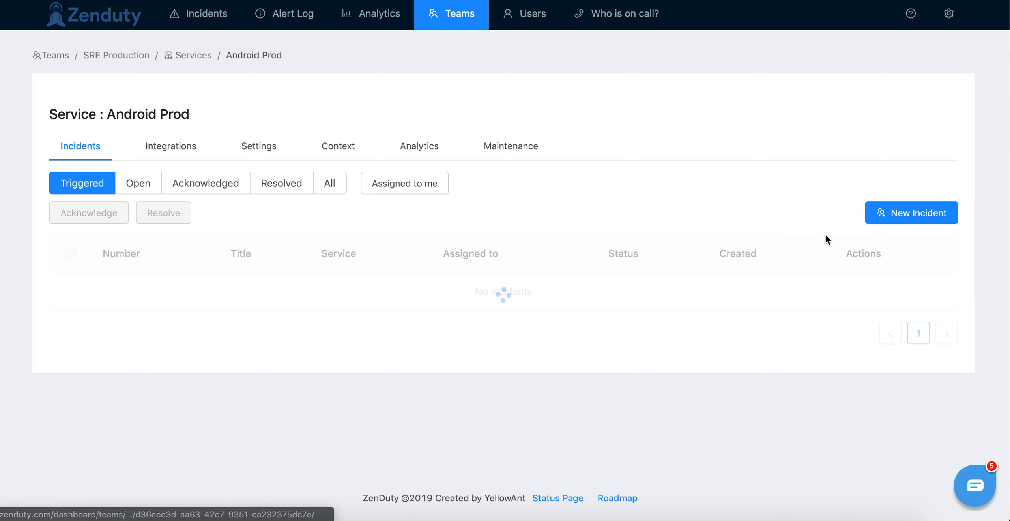
- Start a new maintenance window for the Android Prod service and name it "End of the day back"
{"action": "left_click", "coordinate": [511, 154]}
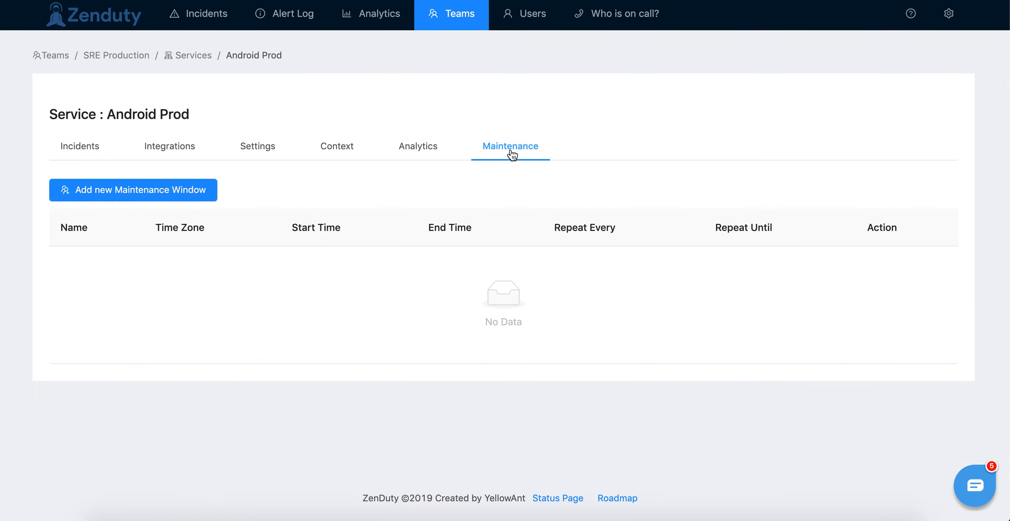
{"action": "left_click", "coordinate": [159, 197]}
{"action": "left_click", "coordinate": [804, 93]}
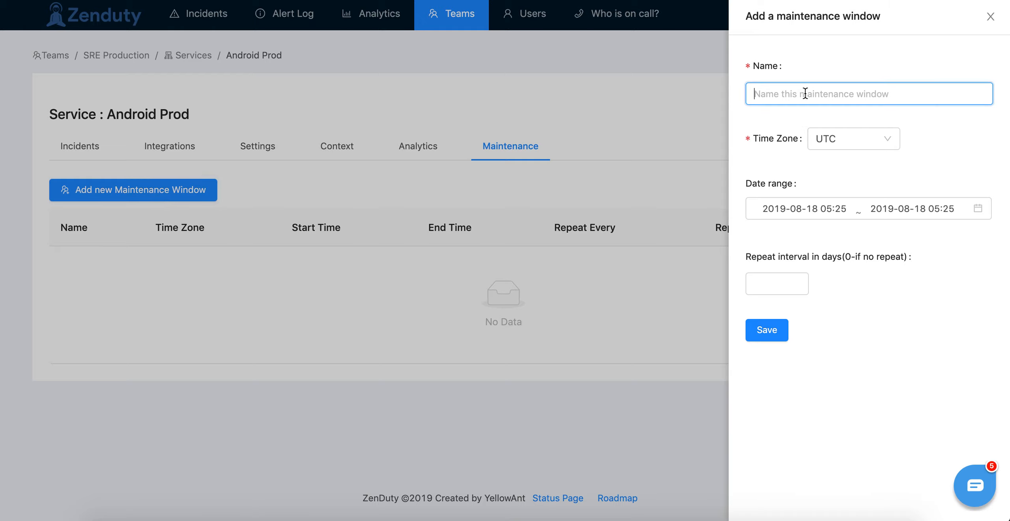
{"action": "type", "text": "End of the day back"}
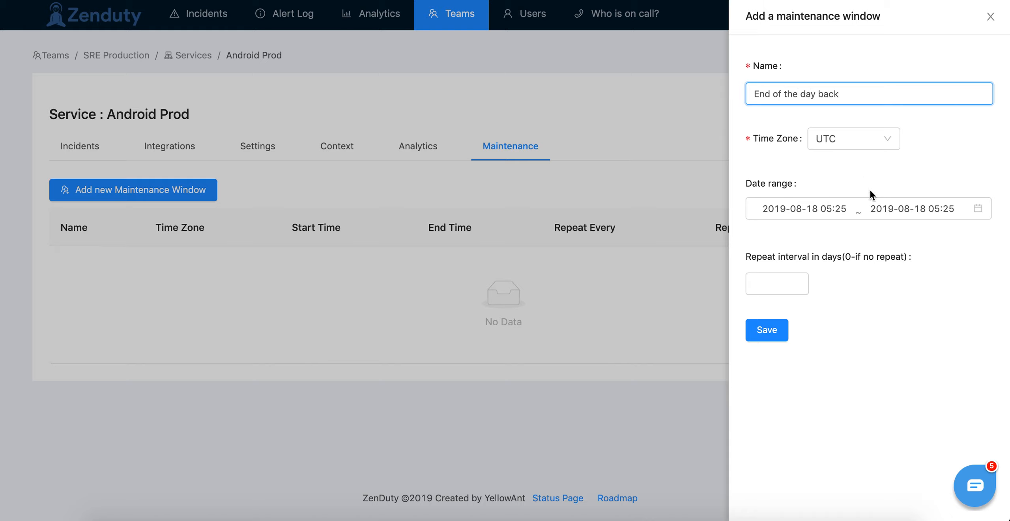
- Set the maintenance window's time zone to Asia/Kolkata
{"action": "left_click", "coordinate": [841, 142]}
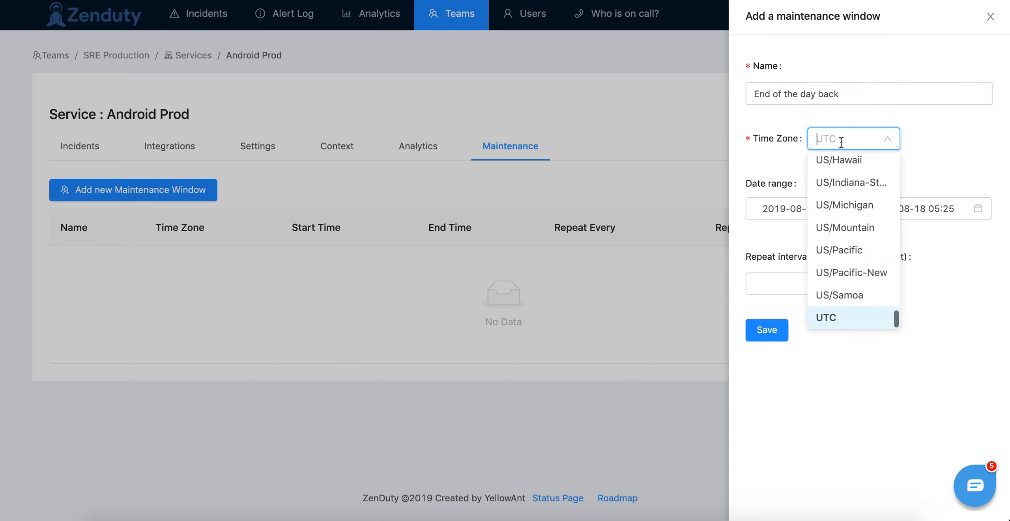
{"action": "type", "text": "u"}
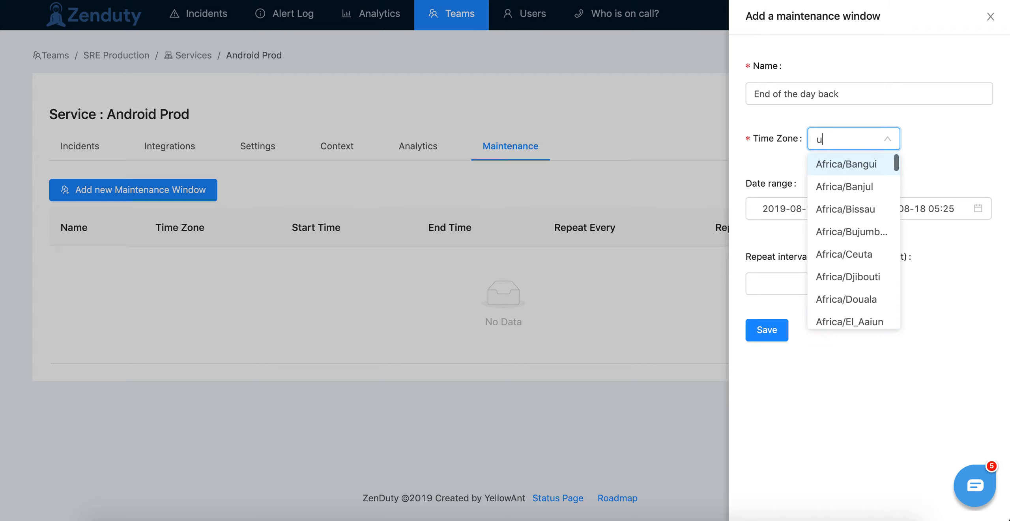
{"action": "key", "text": "BackSpace"}
{"action": "type", "text": "UTC"}
{"action": "double_click", "coordinate": [844, 137]}
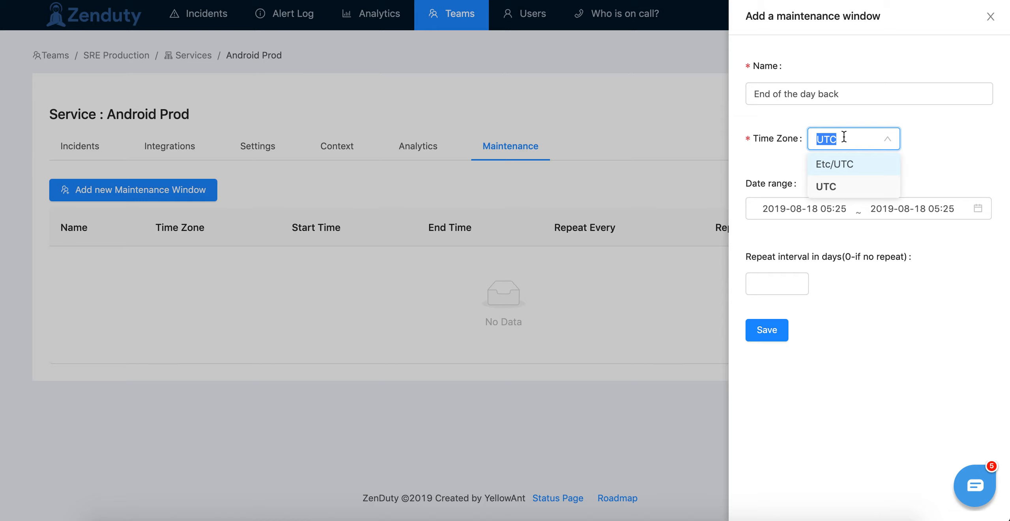
{"action": "key", "text": "BackSpace"}
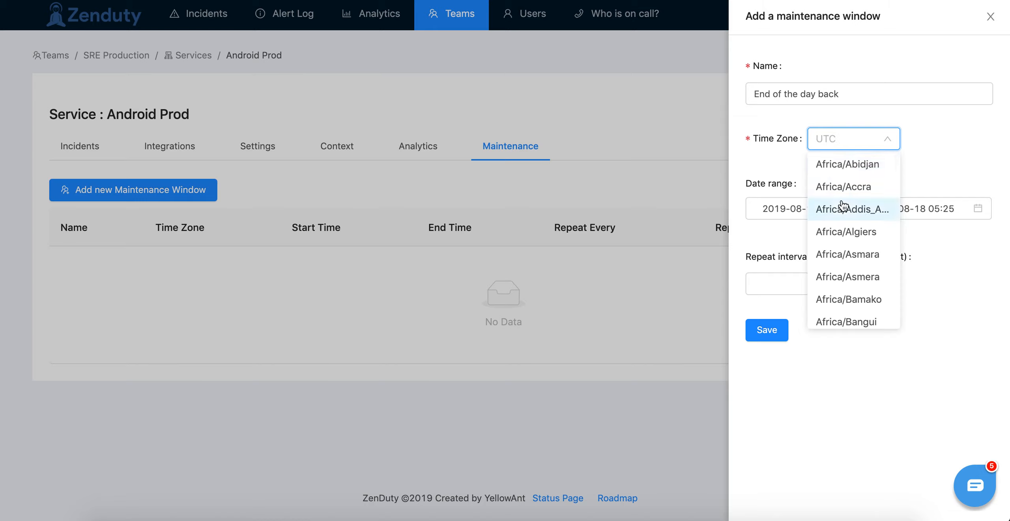
{"action": "type", "text": "India"}
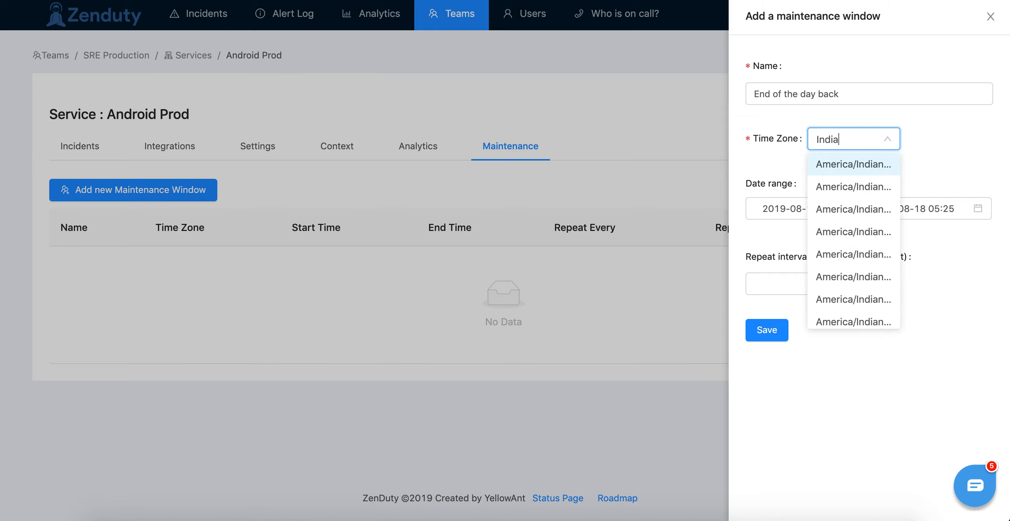
{"action": "key", "text": "super+a"}
{"action": "type", "text": "Kol"}
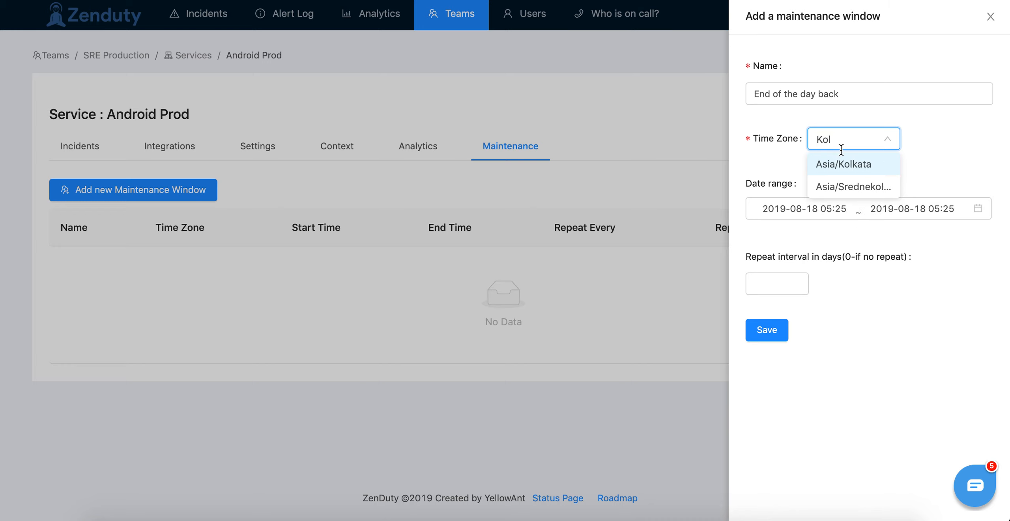
{"action": "left_click", "coordinate": [842, 164]}
- Complete the maintenance window's name so that it reads "End of the day backup"
{"action": "left_click", "coordinate": [807, 211]}
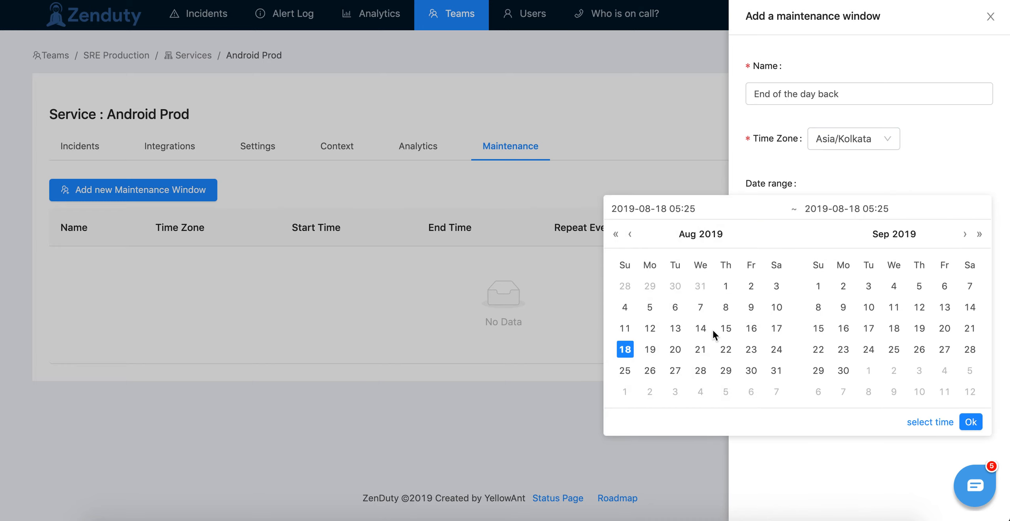
{"action": "left_click", "coordinate": [852, 94]}
{"action": "type", "text": "up"}
- Set the window's date range to August 18, 2019 for both start and end, from 20:00 to 21:00
{"action": "left_click", "coordinate": [825, 201]}
{"action": "left_click", "coordinate": [626, 351]}
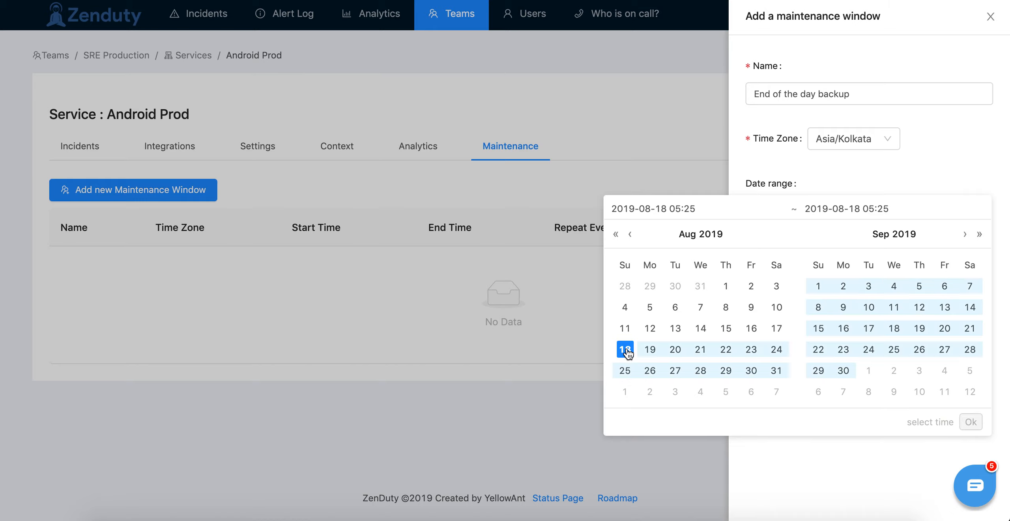
{"action": "left_click", "coordinate": [626, 352]}
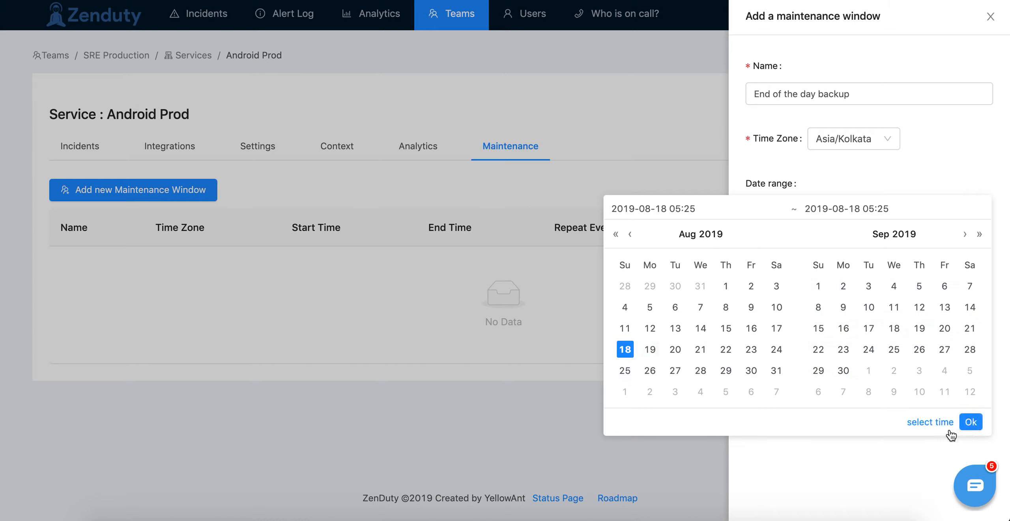
{"action": "left_click", "coordinate": [938, 423]}
{"action": "scroll", "coordinate": [655, 292], "scroll_direction": "down", "scroll_amount": 5}
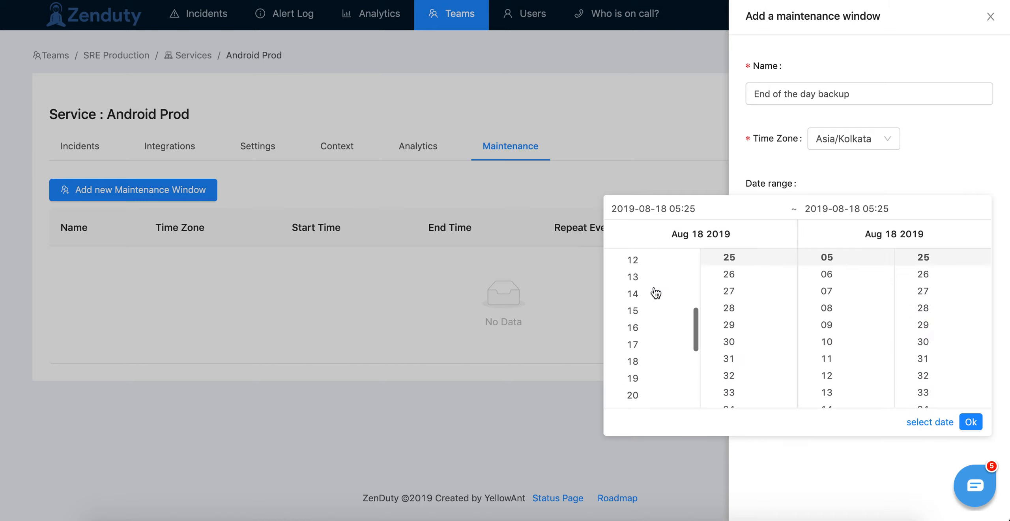
{"action": "left_click", "coordinate": [657, 346]}
{"action": "scroll", "coordinate": [728, 334], "scroll_direction": "up", "scroll_amount": 5}
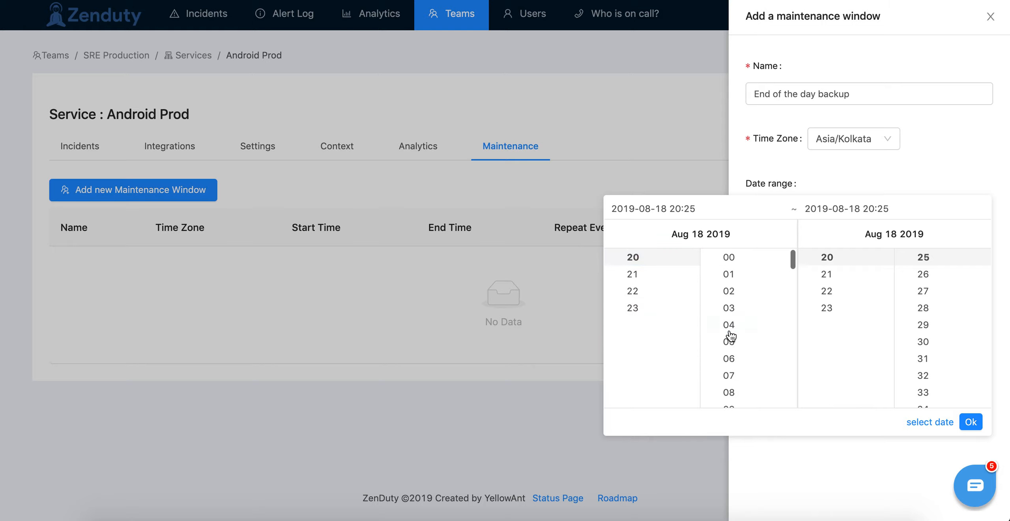
{"action": "left_click", "coordinate": [728, 257]}
{"action": "left_click", "coordinate": [839, 275]}
{"action": "scroll", "coordinate": [949, 304], "scroll_direction": "up", "scroll_amount": 8}
{"action": "left_click", "coordinate": [923, 259]}
{"action": "left_click", "coordinate": [923, 260]}
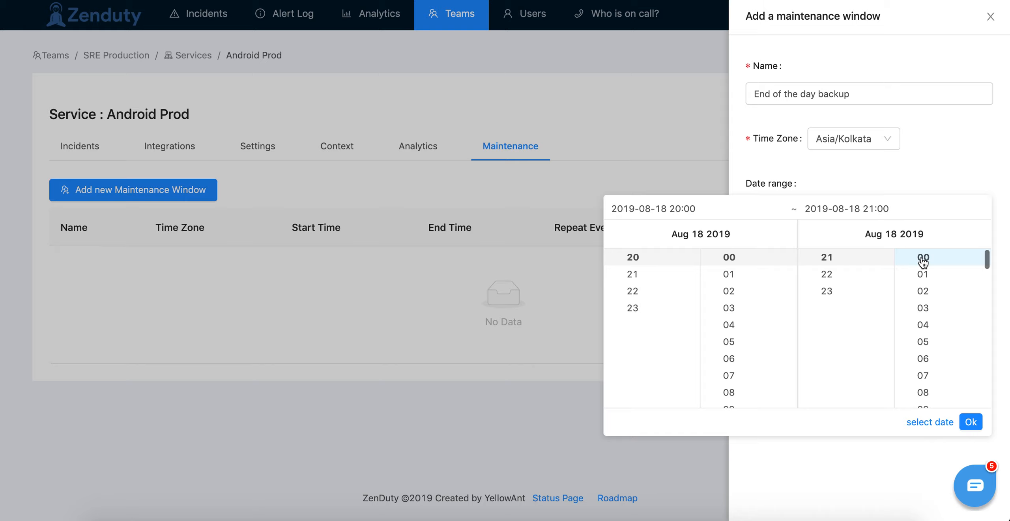
- Change the window's hours to 05:00 through 06:00 on August 18, 2019 and confirm the range
{"action": "scroll", "coordinate": [653, 287], "scroll_direction": "up", "scroll_amount": 5}
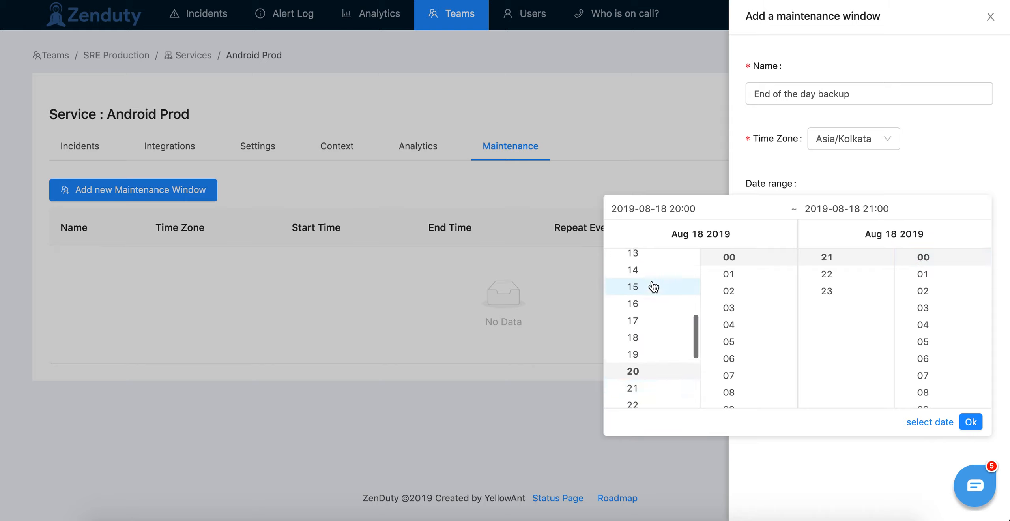
{"action": "scroll", "coordinate": [653, 280], "scroll_direction": "up", "scroll_amount": 5}
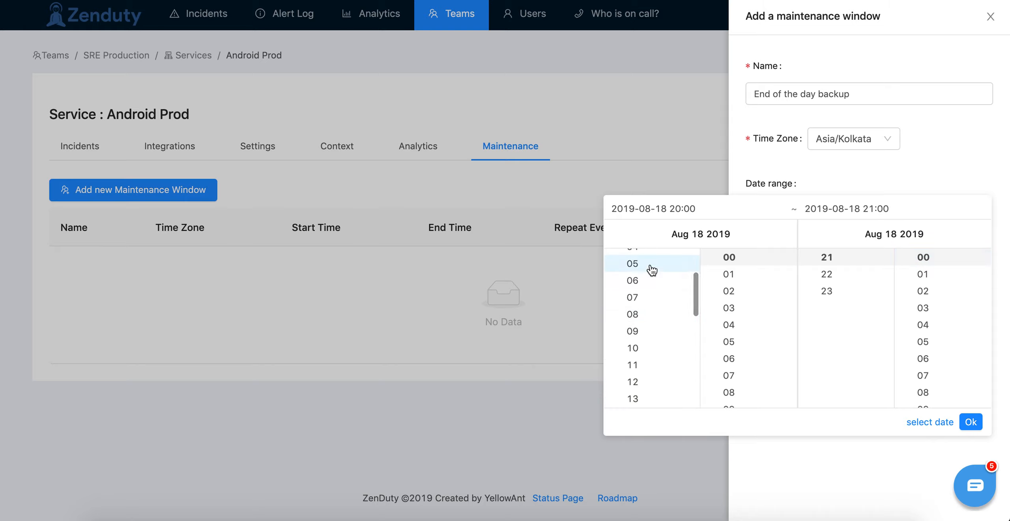
{"action": "left_click", "coordinate": [651, 270]}
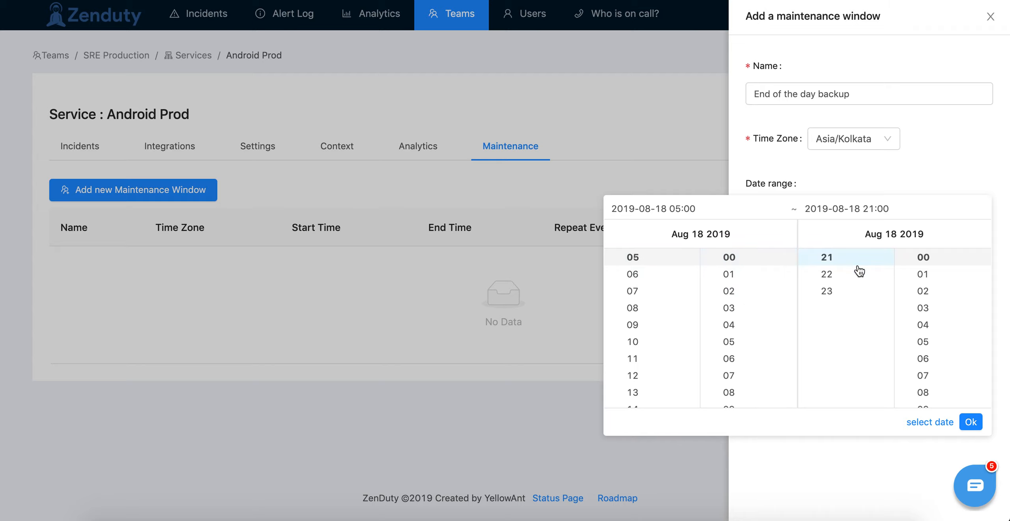
{"action": "scroll", "coordinate": [857, 264], "scroll_direction": "up", "scroll_amount": 9}
{"action": "left_click", "coordinate": [836, 285]}
{"action": "left_click", "coordinate": [971, 421]}
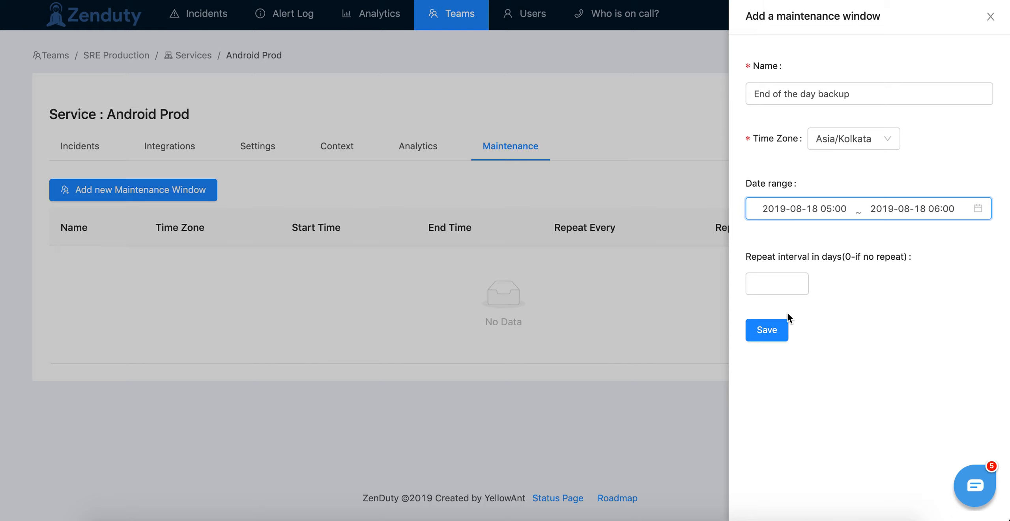
- Repeat the window every 1 day until August 18, 2020 and save it
{"action": "left_click", "coordinate": [801, 279]}
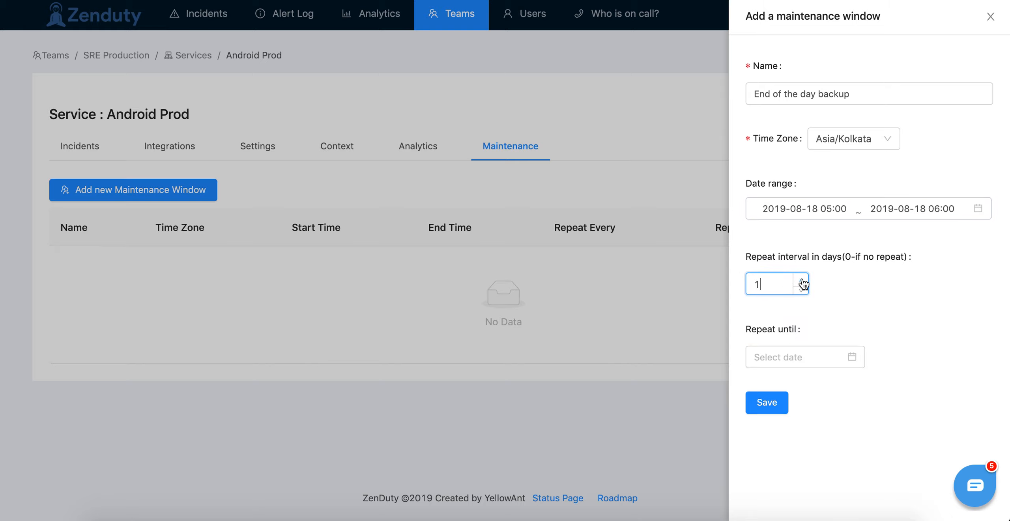
{"action": "left_click", "coordinate": [802, 363]}
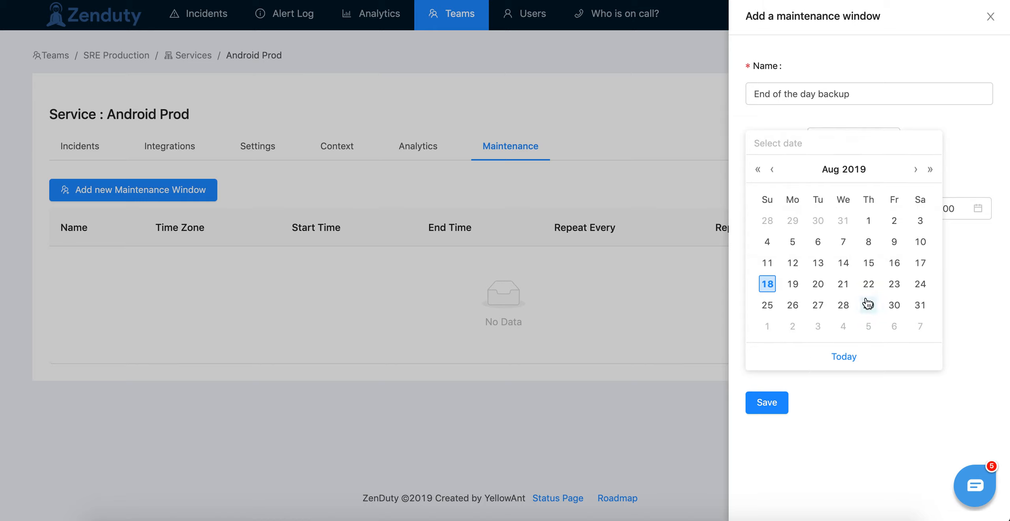
{"action": "left_click", "coordinate": [930, 170]}
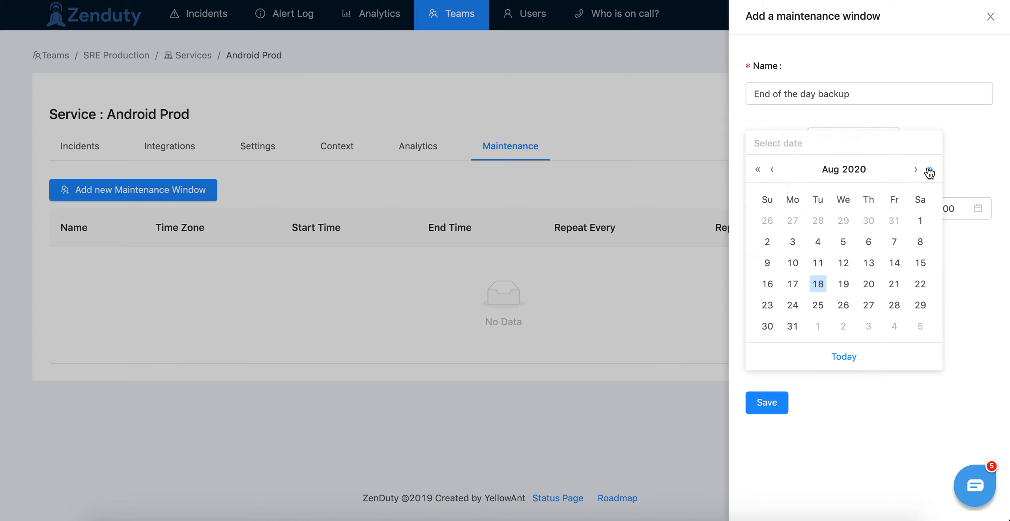
{"action": "left_click", "coordinate": [824, 281]}
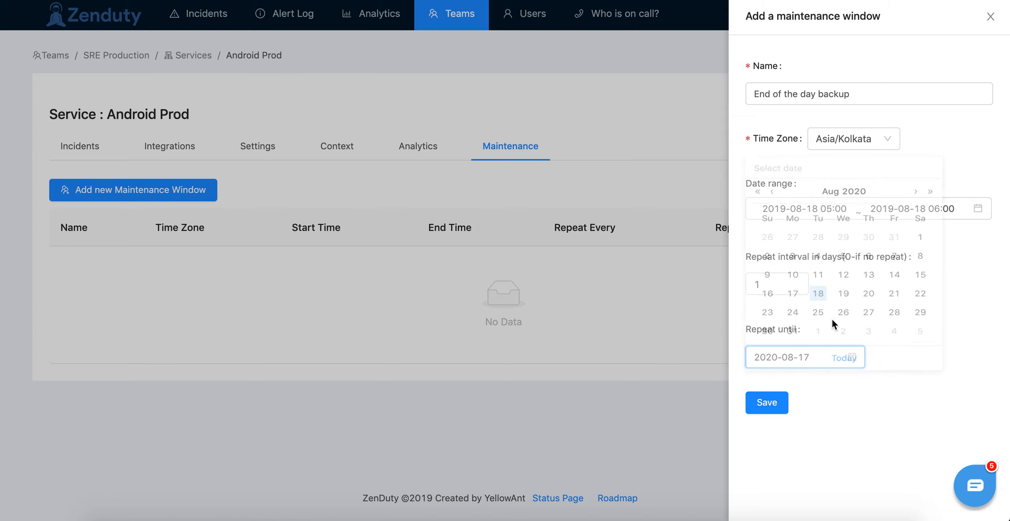
{"action": "left_click", "coordinate": [767, 403]}
{"action": "left_click", "coordinate": [990, 17]}
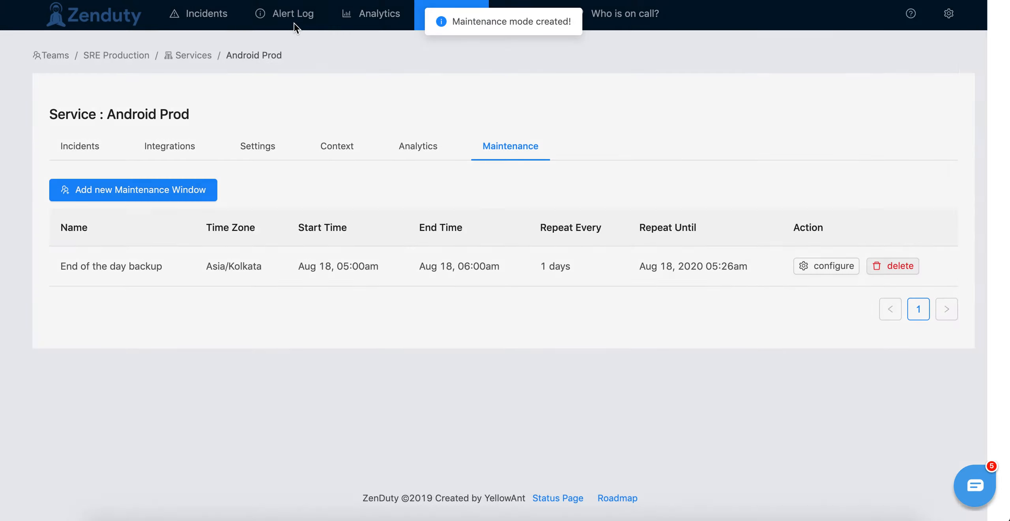
- Check the service's incidents page and review the configuration of the "End of the day backup" maintenance window without changing it
{"action": "left_click", "coordinate": [82, 28]}
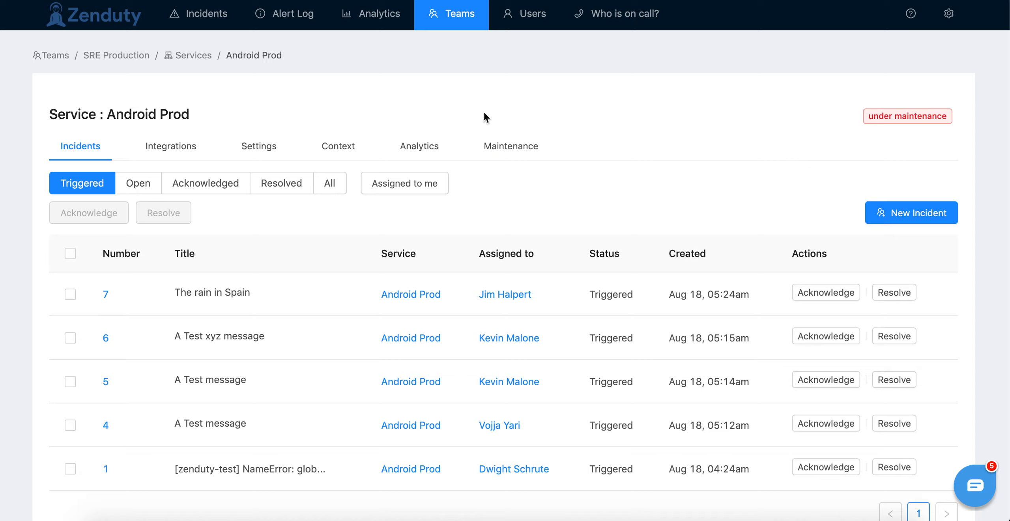
{"action": "left_click", "coordinate": [501, 146]}
{"action": "left_click", "coordinate": [816, 271]}
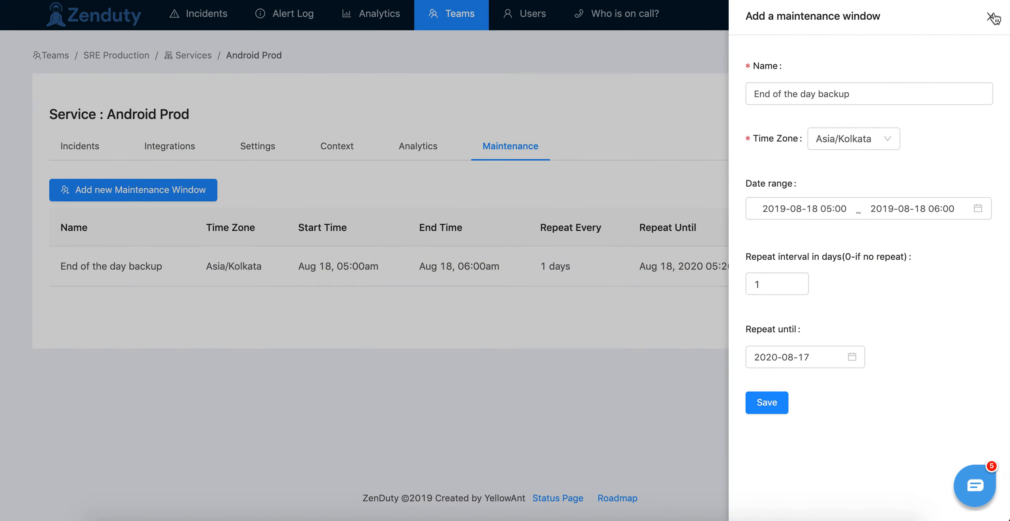
{"action": "left_click", "coordinate": [991, 17]}
- Start another maintenance window for Android Prod and name it "Weekend DB backup"
{"action": "left_click", "coordinate": [175, 194]}
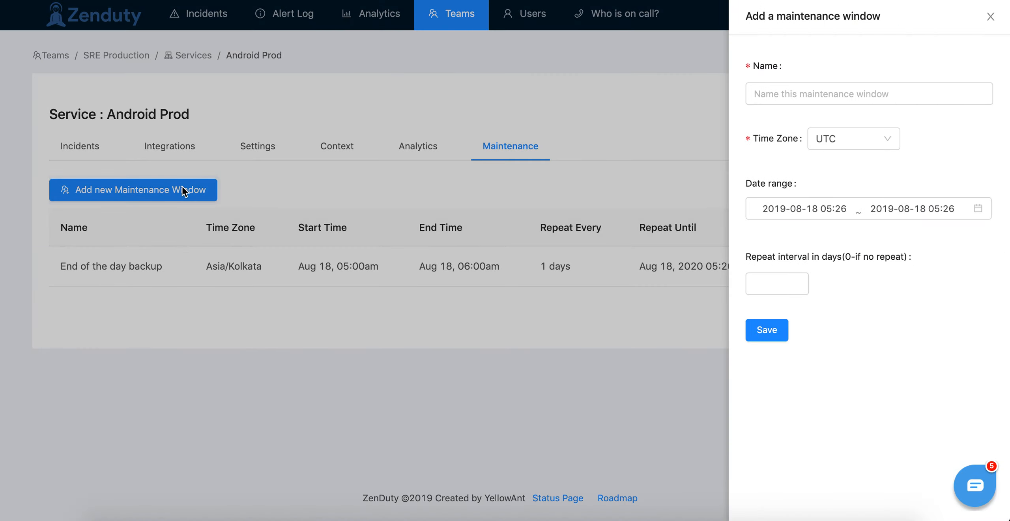
{"action": "left_click", "coordinate": [777, 104]}
{"action": "type", "text": "Weekend"}
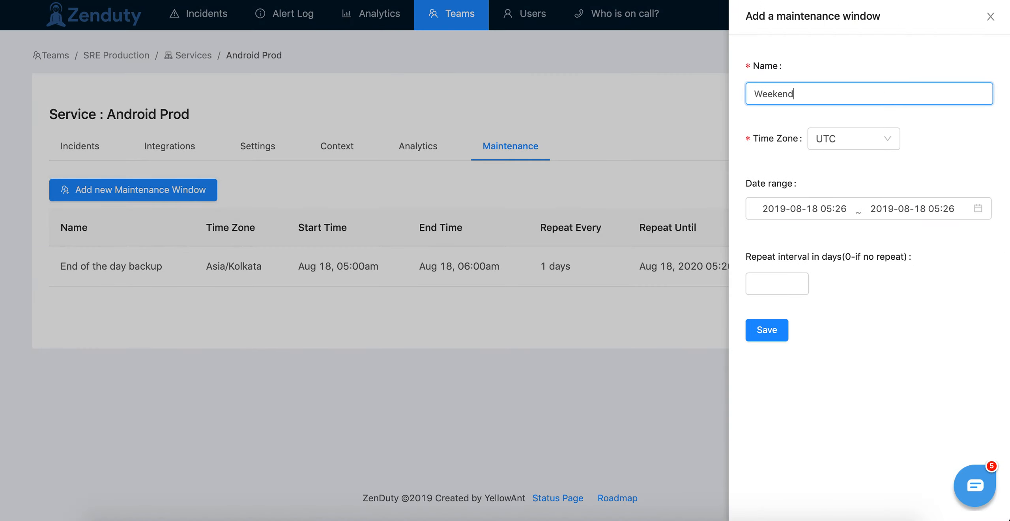
{"action": "type", "text": " DB backup"}
{"action": "left_click", "coordinate": [820, 203]}
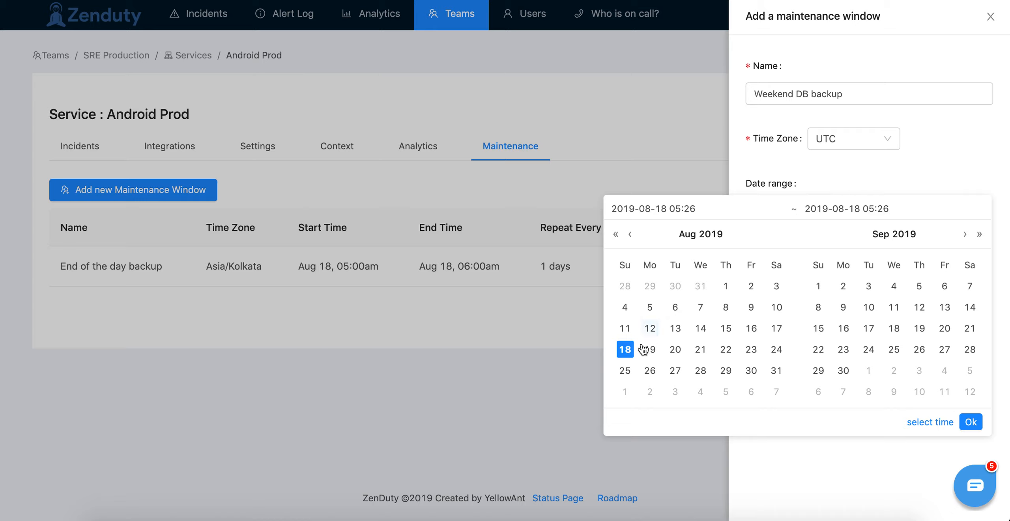
{"action": "triple_click", "coordinate": [767, 94]}
{"action": "left_click", "coordinate": [764, 94]}
{"action": "left_click", "coordinate": [804, 208]}
{"action": "left_click", "coordinate": [788, 151]}
- Set both range dates of the Weekend DB backup window to August 24, 2019, with a 05:00 start time
{"action": "left_click", "coordinate": [808, 200]}
{"action": "left_click", "coordinate": [776, 349]}
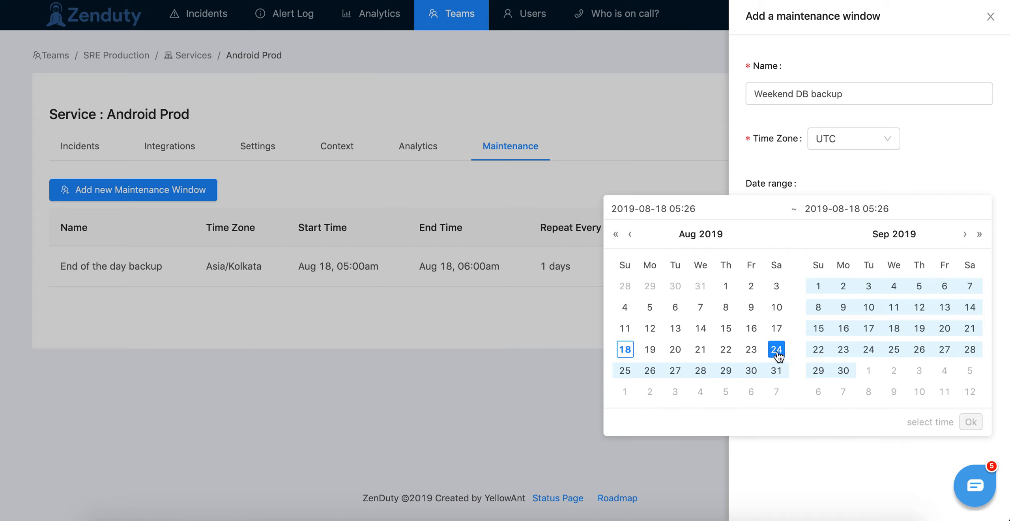
{"action": "left_click", "coordinate": [777, 350]}
{"action": "left_click", "coordinate": [923, 422]}
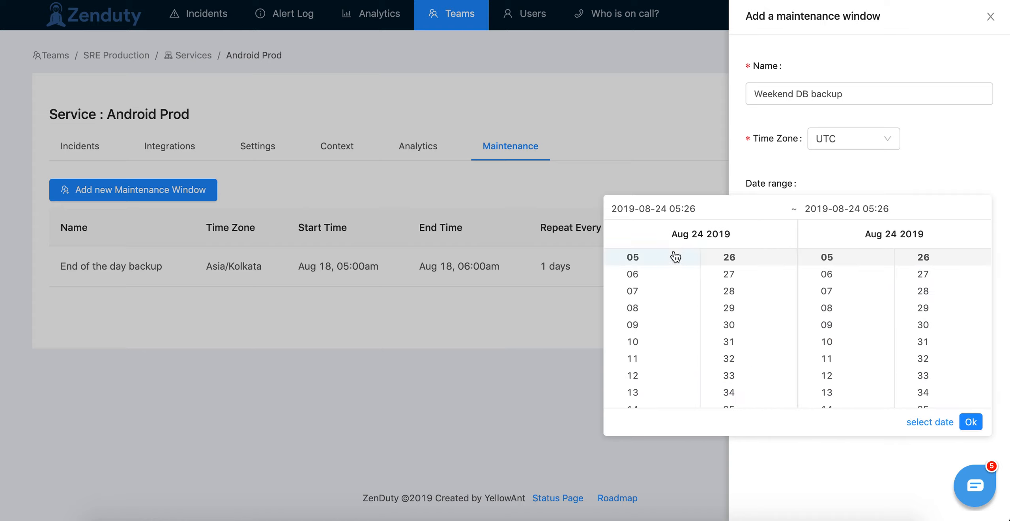
{"action": "scroll", "coordinate": [639, 268], "scroll_direction": "up", "scroll_amount": 3}
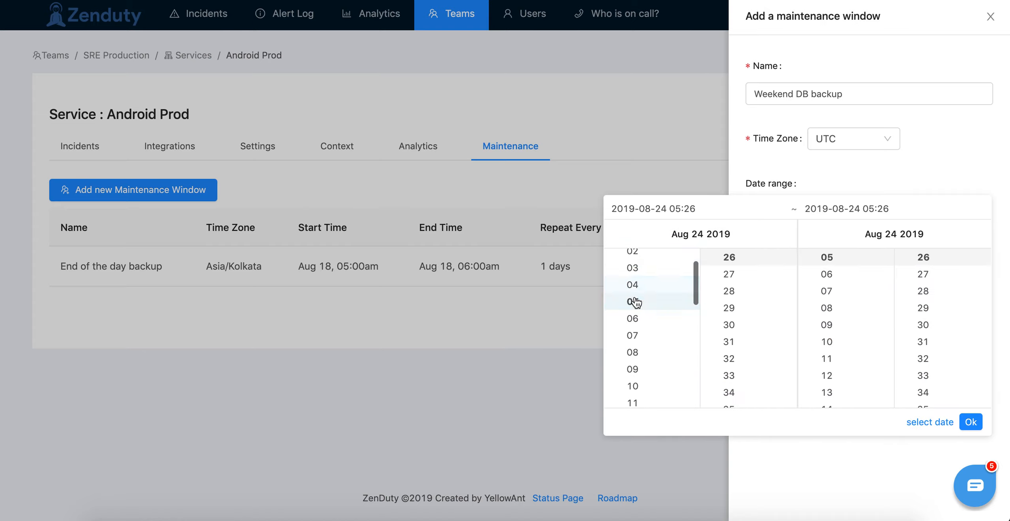
{"action": "scroll", "coordinate": [749, 294], "scroll_direction": "up", "scroll_amount": 10}
{"action": "left_click", "coordinate": [740, 267]}
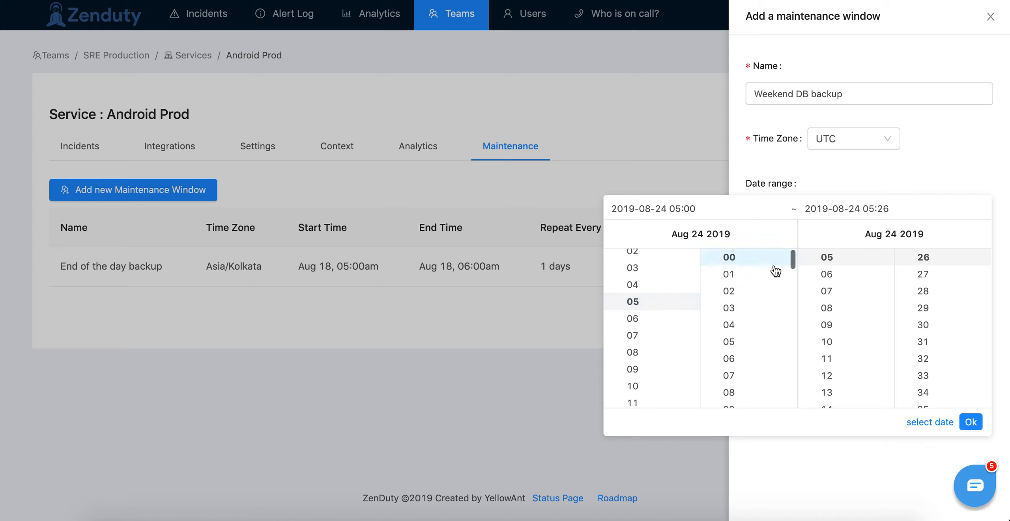
- Set the Weekend DB backup window's end time to 07:00
{"action": "left_click", "coordinate": [827, 290]}
{"action": "scroll", "coordinate": [915, 290], "scroll_direction": "up", "scroll_amount": 10}
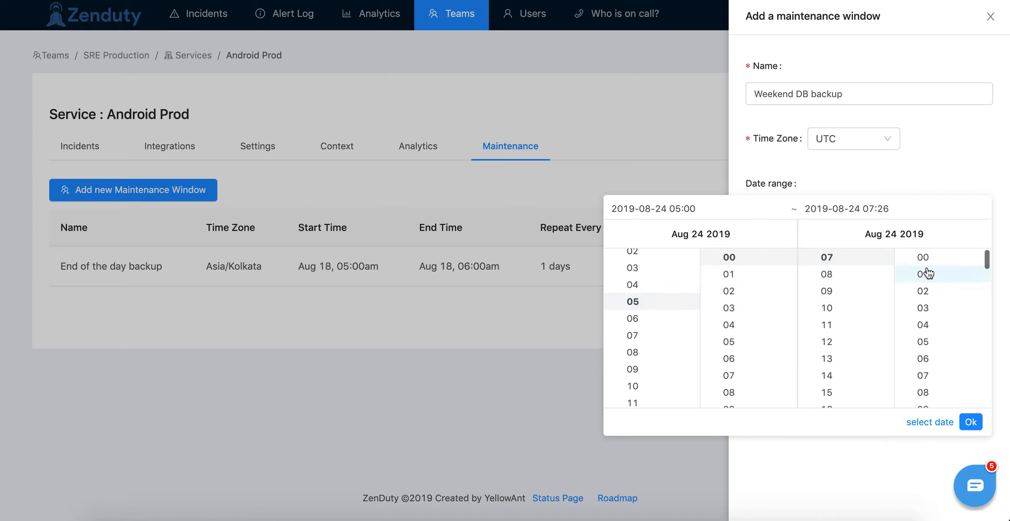
{"action": "left_click", "coordinate": [923, 274]}
{"action": "scroll", "coordinate": [927, 268], "scroll_direction": "up", "scroll_amount": 2}
{"action": "left_click", "coordinate": [923, 259]}
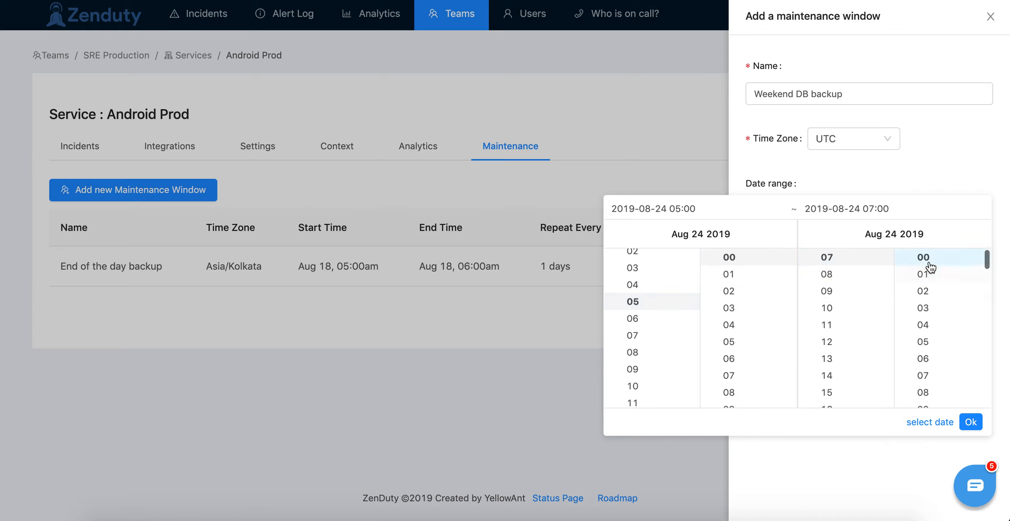
- Set the Weekend DB backup window to repeat every 7 days until August 17, 2020, save it and close the form
{"action": "left_click", "coordinate": [971, 422]}
{"action": "left_click", "coordinate": [778, 286]}
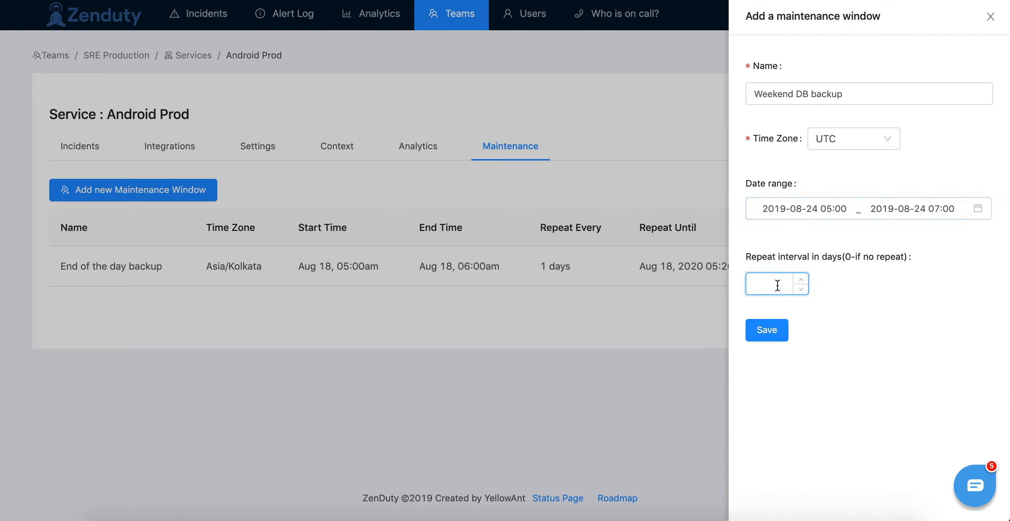
{"action": "type", "text": "7"}
{"action": "left_click", "coordinate": [802, 353]}
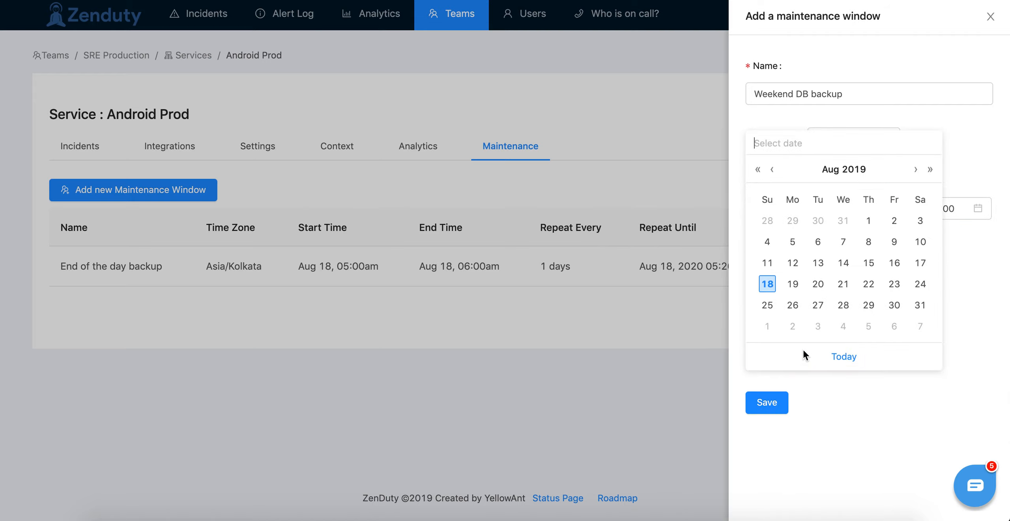
{"action": "left_click", "coordinate": [930, 170]}
{"action": "left_click", "coordinate": [818, 284]}
{"action": "left_click", "coordinate": [773, 402]}
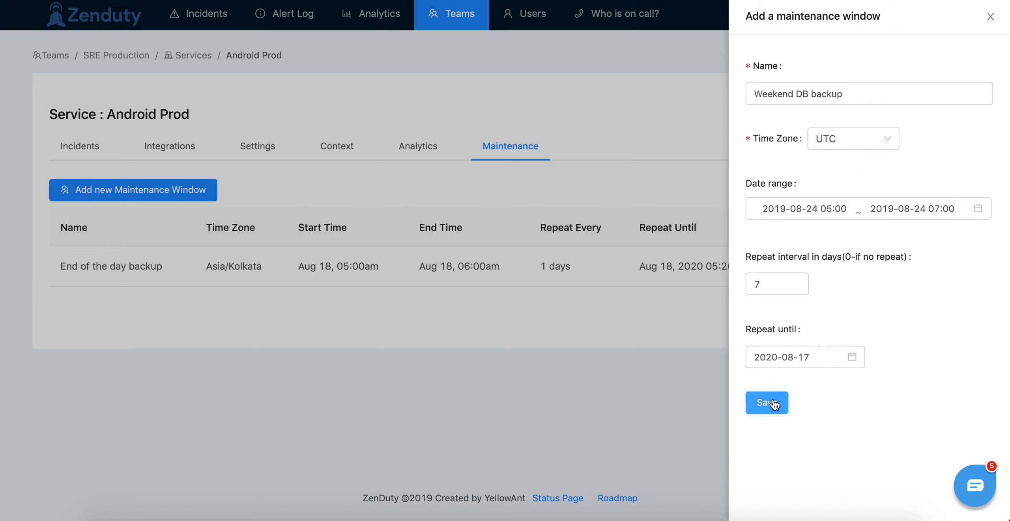
{"action": "left_click", "coordinate": [989, 16]}
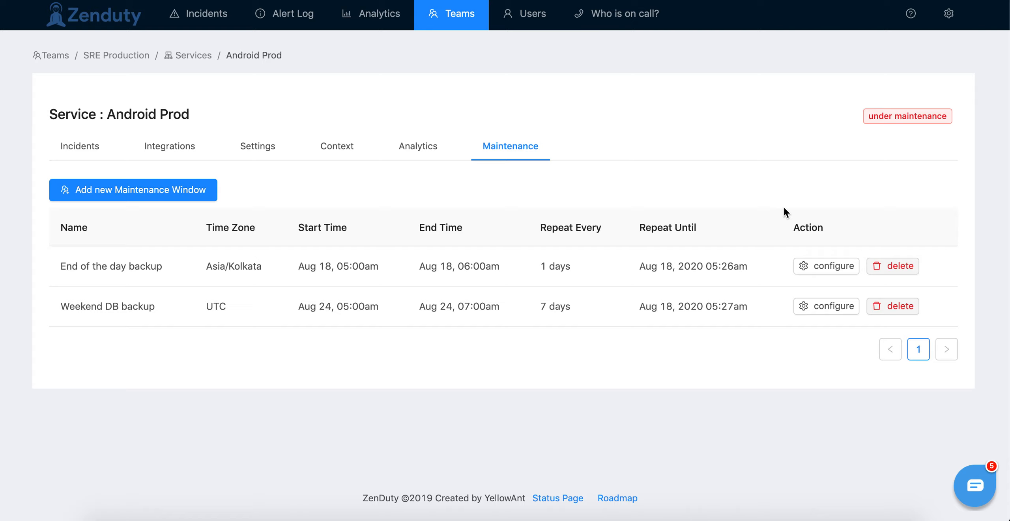
- Delete the "End of the day backup" maintenance window and return to the service's list of maintenance windows
{"action": "left_click", "coordinate": [891, 278]}
{"action": "left_click", "coordinate": [982, 228]}
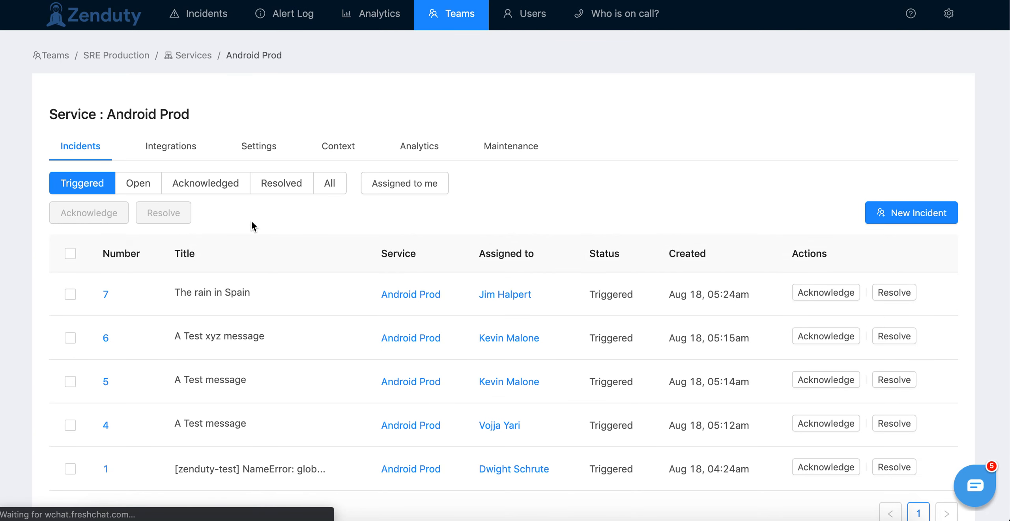
{"action": "left_click", "coordinate": [506, 148]}
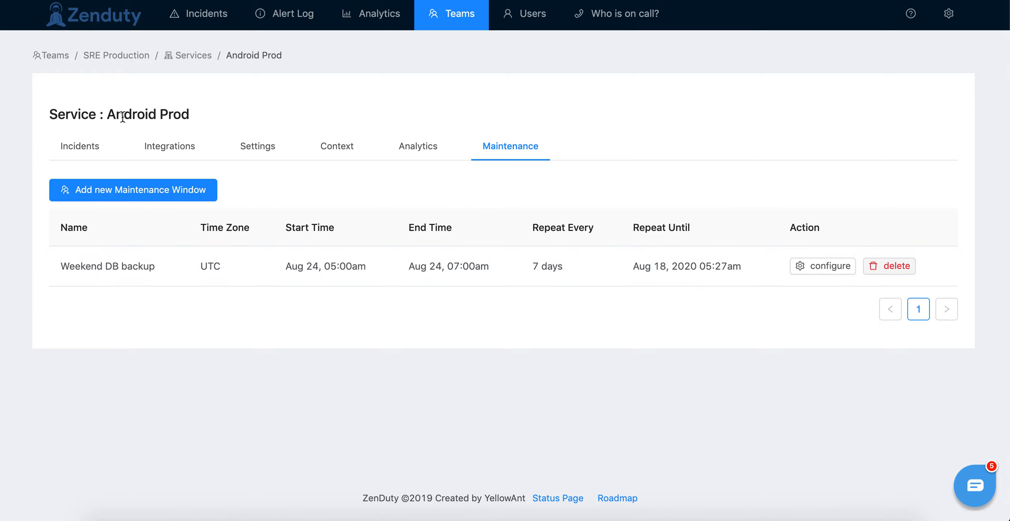
- Review Android Prod's triggered incidents and maintenance windows, check the alert log, and return to the service page
{"action": "left_click", "coordinate": [58, 148]}
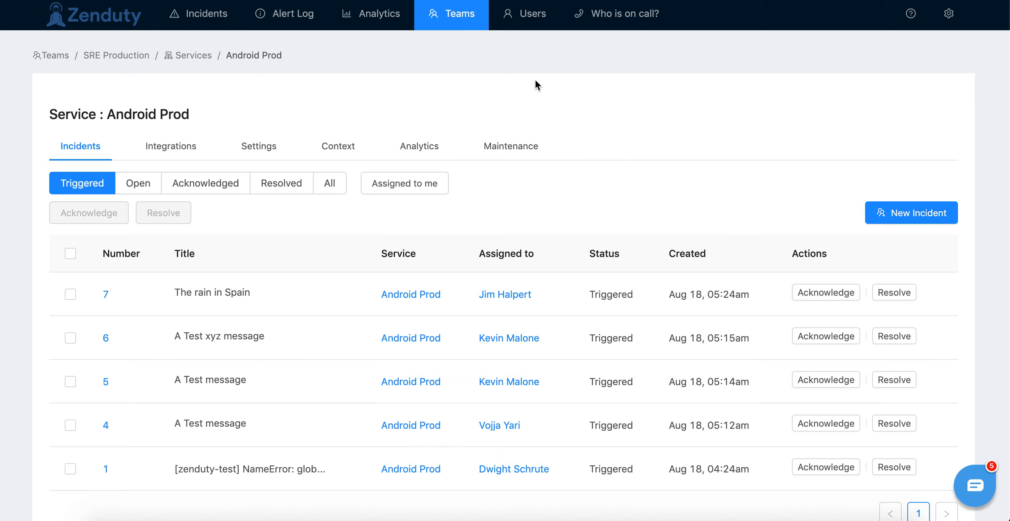
{"action": "left_click", "coordinate": [497, 145]}
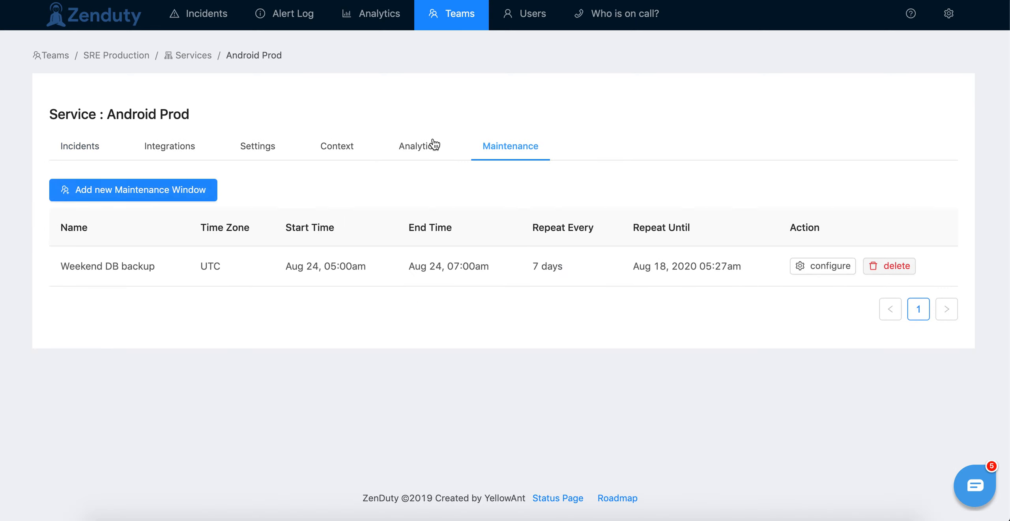
{"action": "left_click", "coordinate": [88, 146]}
{"action": "left_click", "coordinate": [504, 155]}
{"action": "left_click", "coordinate": [293, 26]}
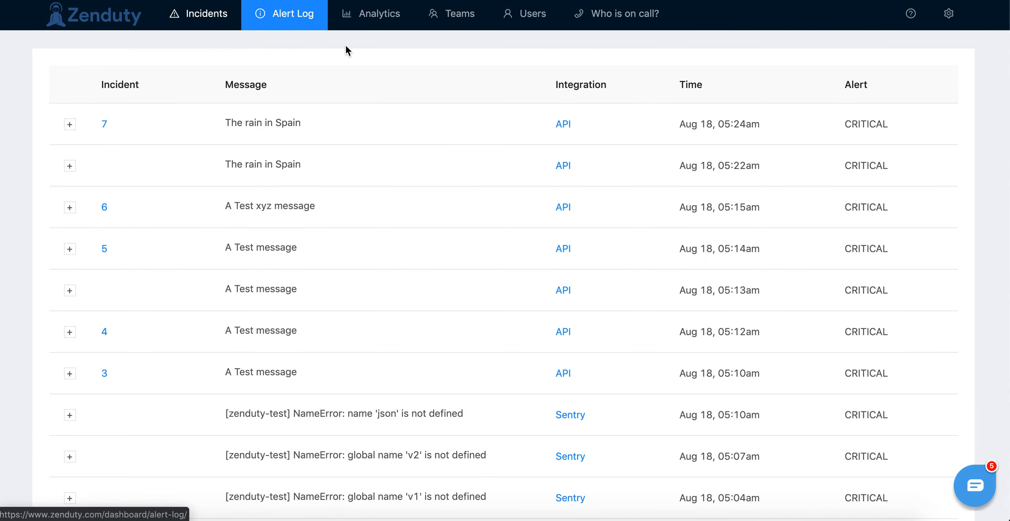
{"action": "key", "text": "super+Left"}
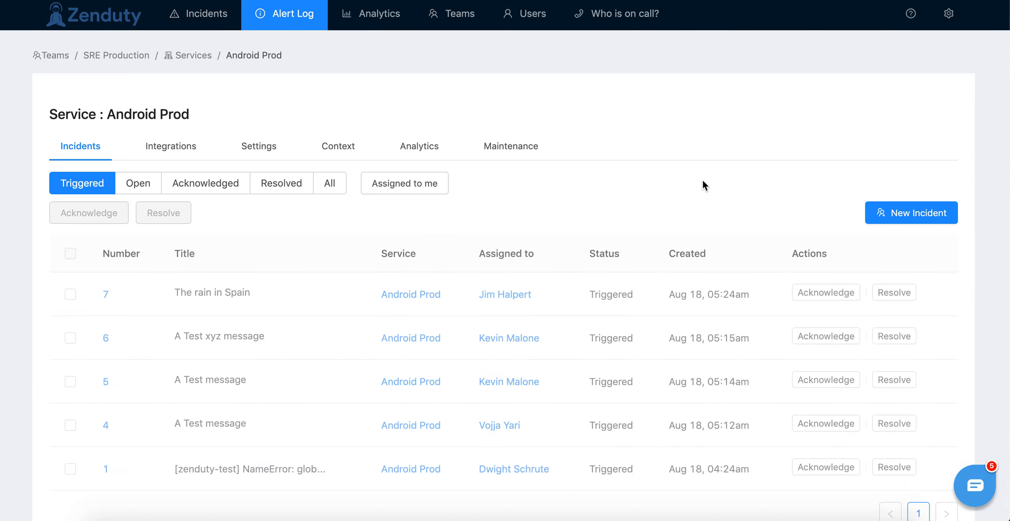